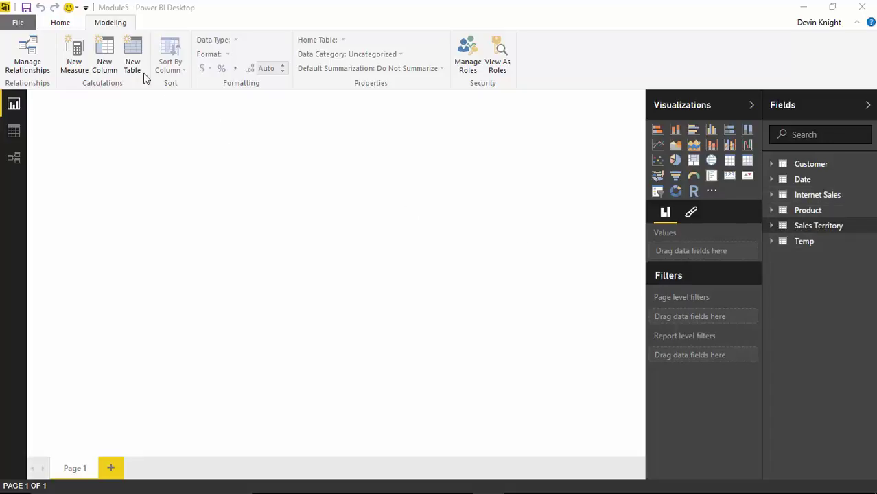
- Browse the model's relationship and data views, then return to the blank report page
{"action": "left_click", "coordinate": [65, 25]}
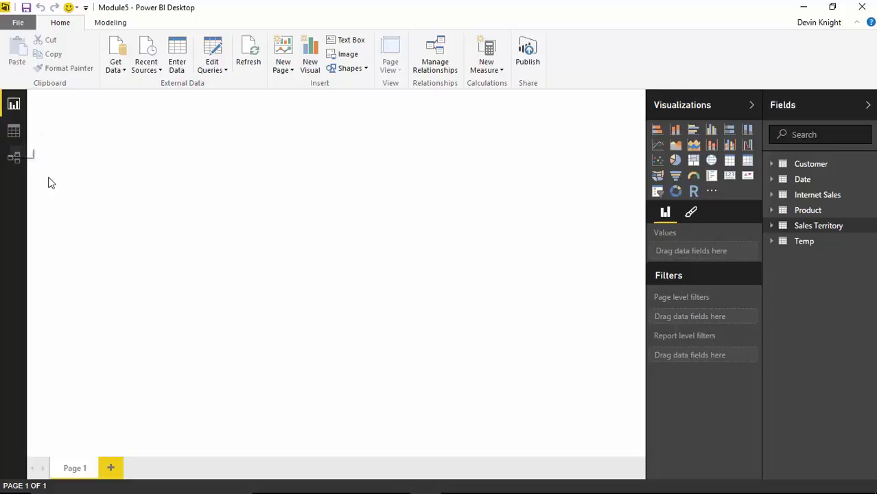
{"action": "left_click", "coordinate": [23, 171]}
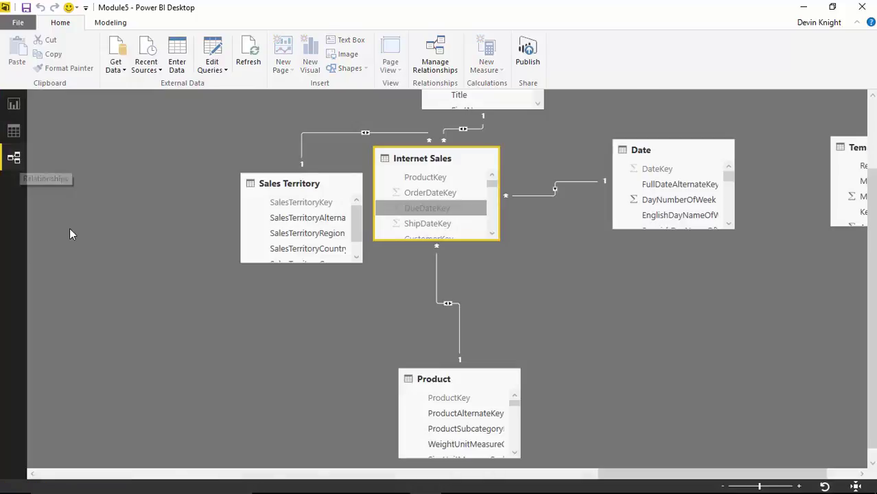
{"action": "left_click", "coordinate": [14, 132]}
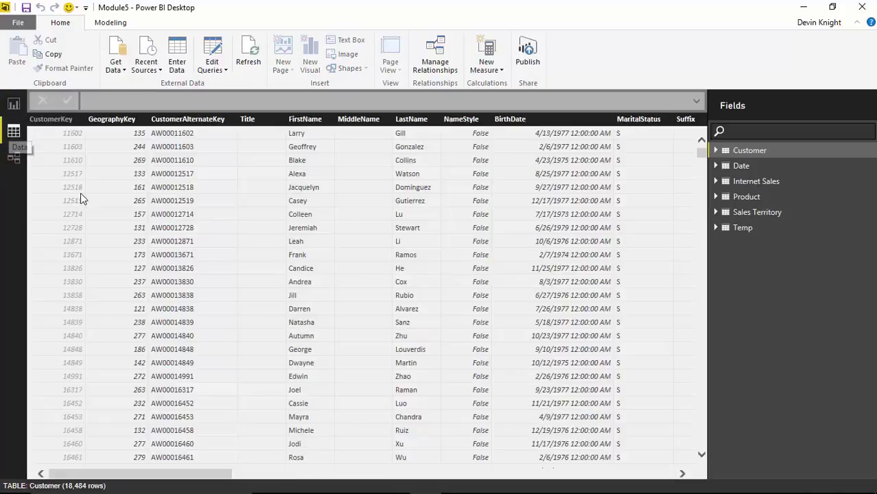
{"action": "left_click", "coordinate": [14, 104]}
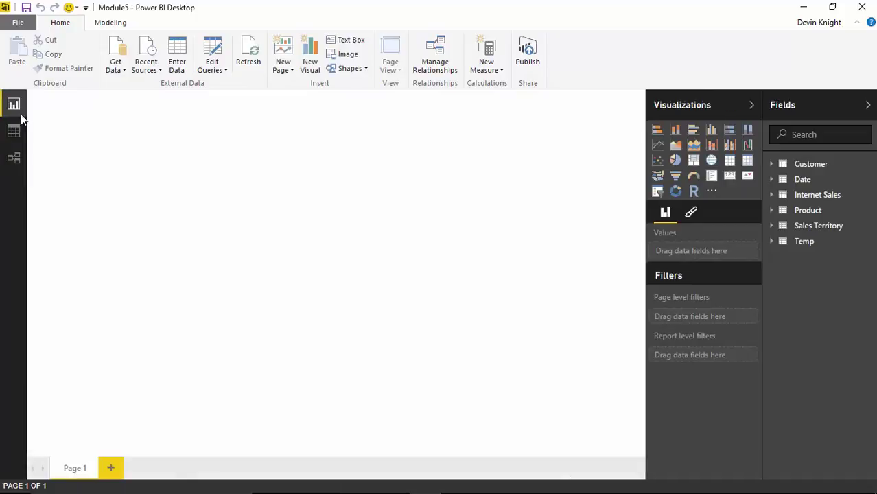
{"action": "left_click", "coordinate": [111, 26]}
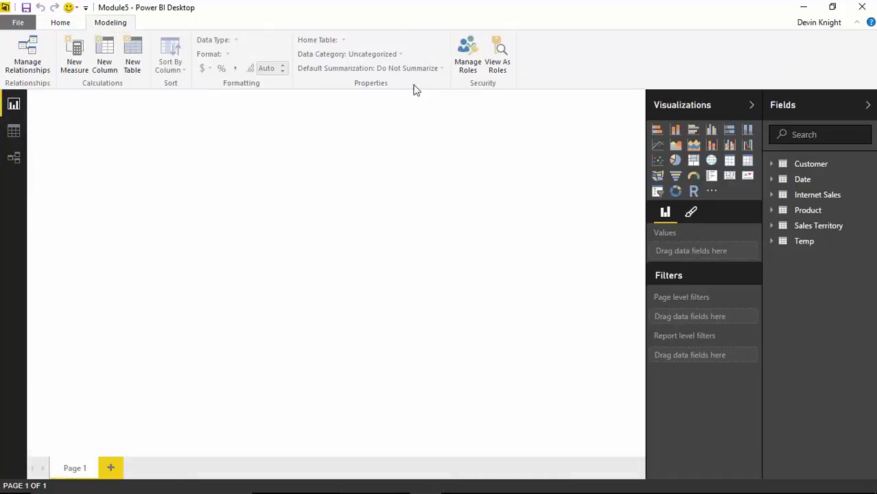
{"action": "left_click", "coordinate": [17, 160]}
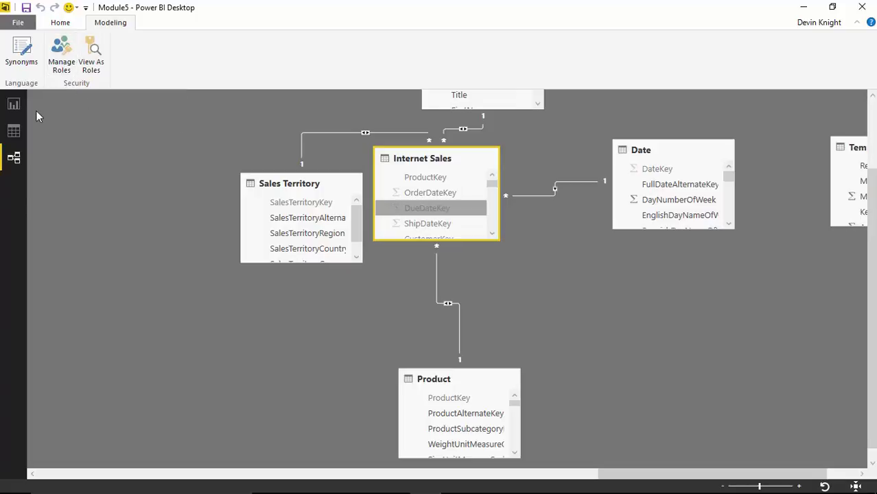
{"action": "left_click", "coordinate": [14, 105]}
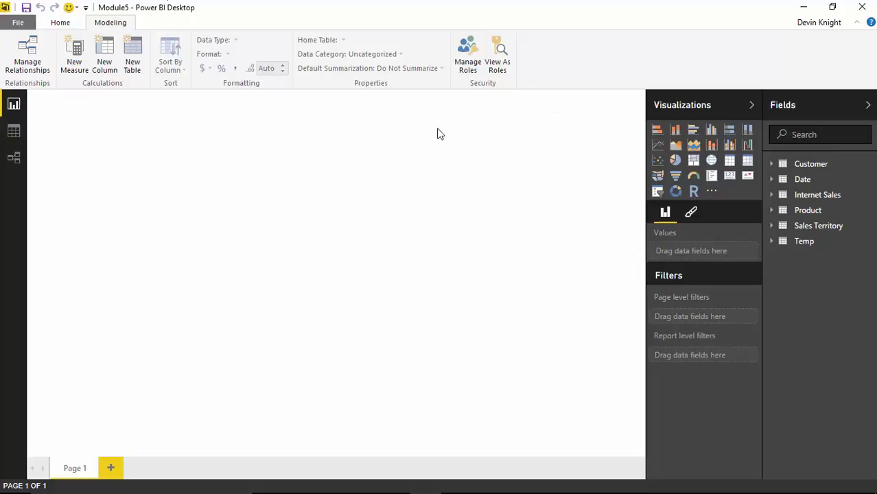
- In Manage Roles, create a role named 'US Sales Team'
{"action": "left_click", "coordinate": [471, 52]}
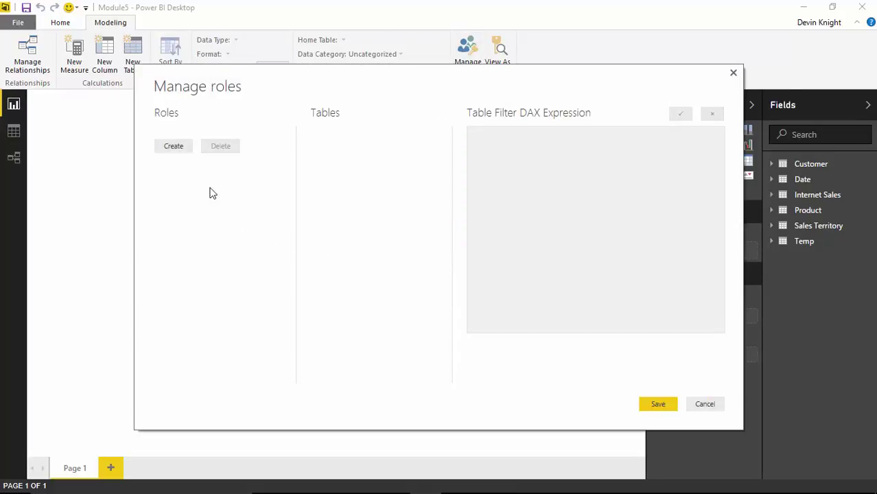
{"action": "left_click", "coordinate": [172, 148]}
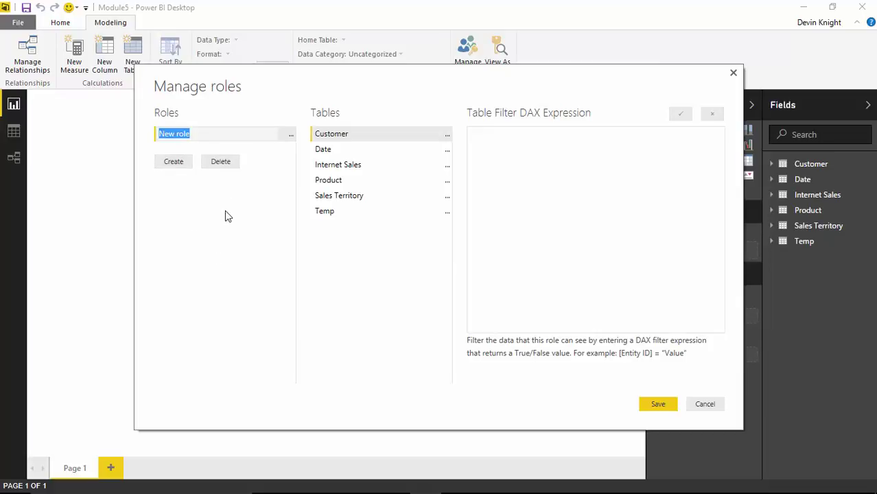
{"action": "type", "text": "US Sales Team"}
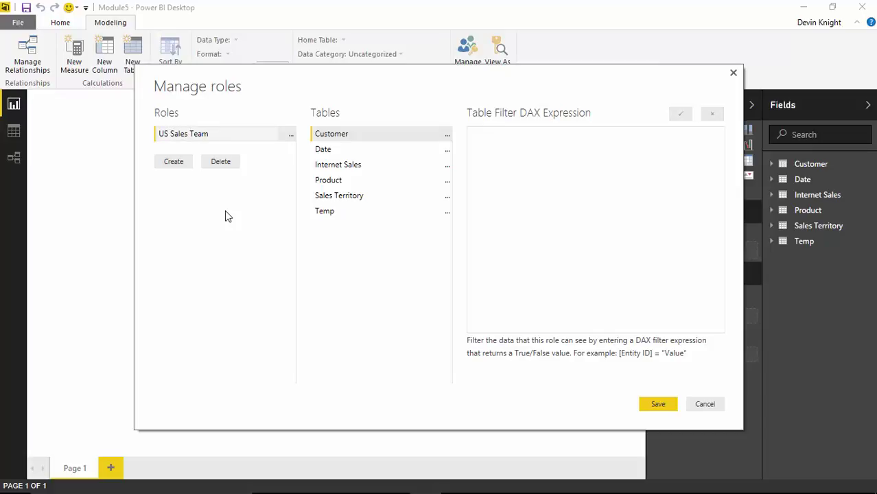
{"action": "key", "text": "Return"}
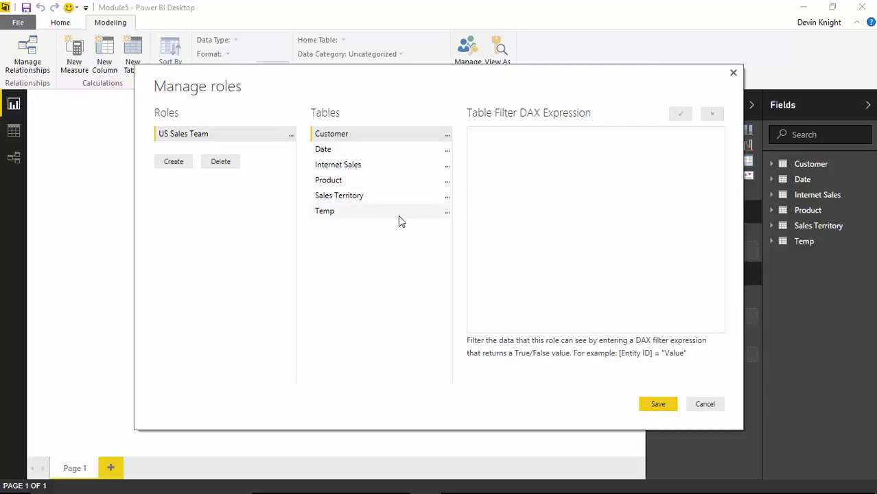
- Add a Sales Territory filter [SalesTerritoryCountry] = "United States" to the role
{"action": "left_click", "coordinate": [446, 199]}
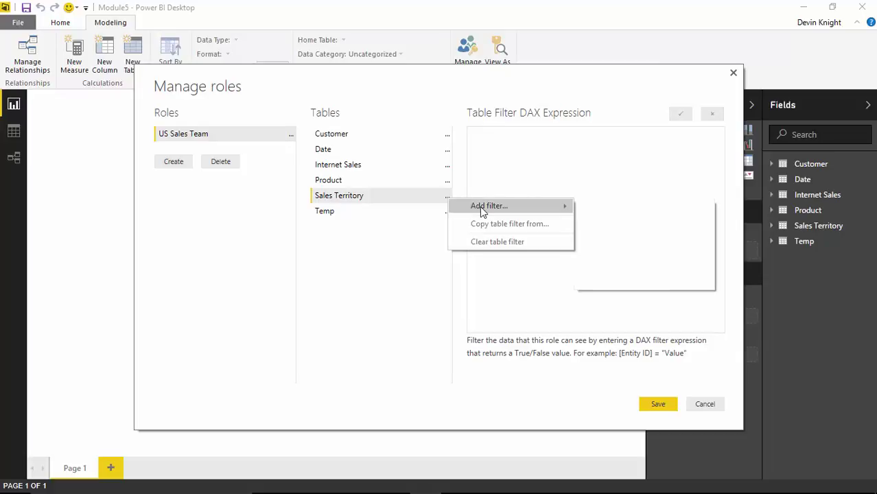
{"action": "mouse_move", "coordinate": [479, 206]}
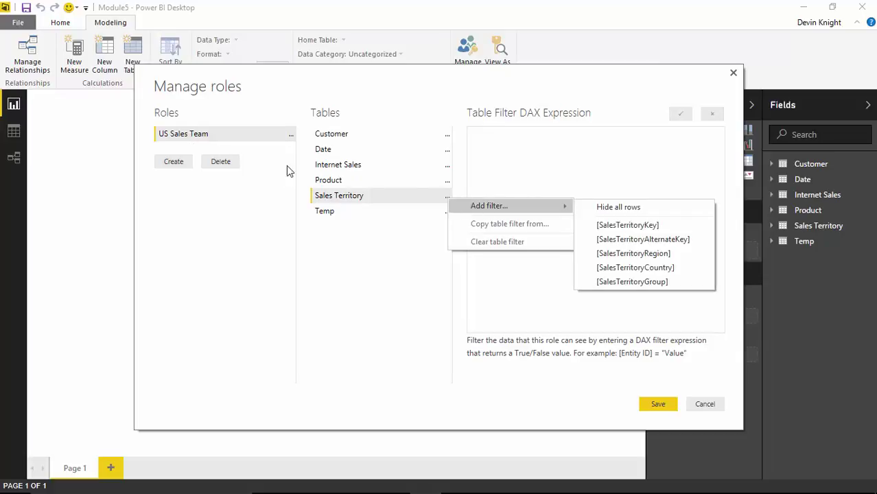
{"action": "left_click", "coordinate": [334, 319]}
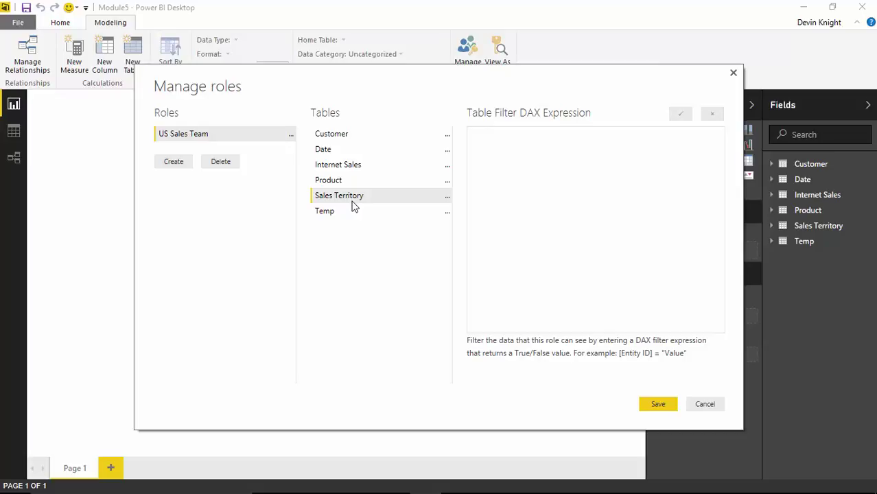
{"action": "left_click", "coordinate": [447, 197]}
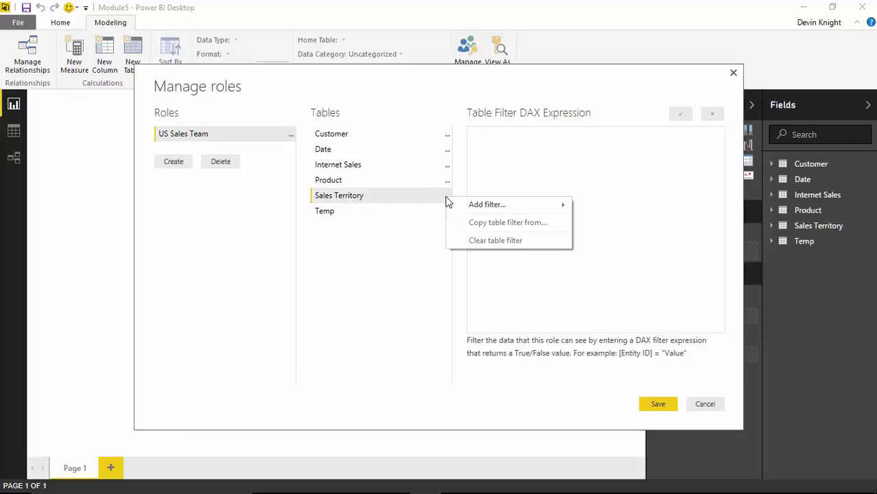
{"action": "mouse_move", "coordinate": [486, 209]}
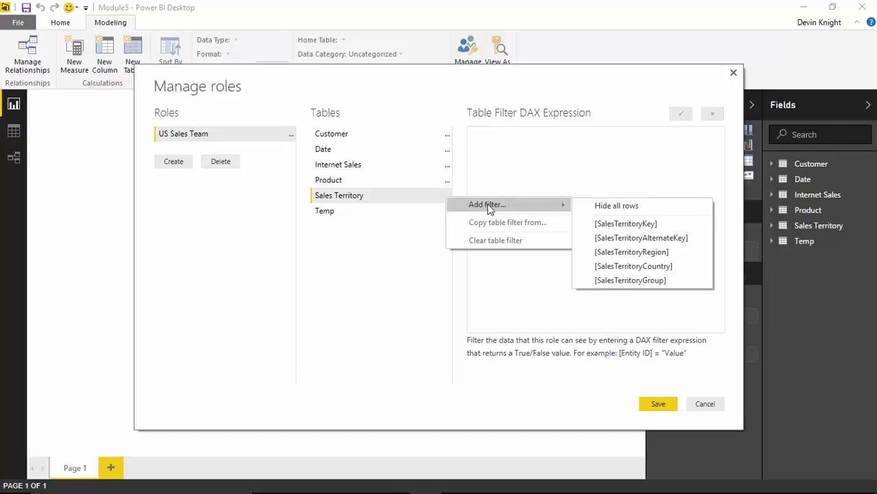
{"action": "left_click", "coordinate": [631, 272]}
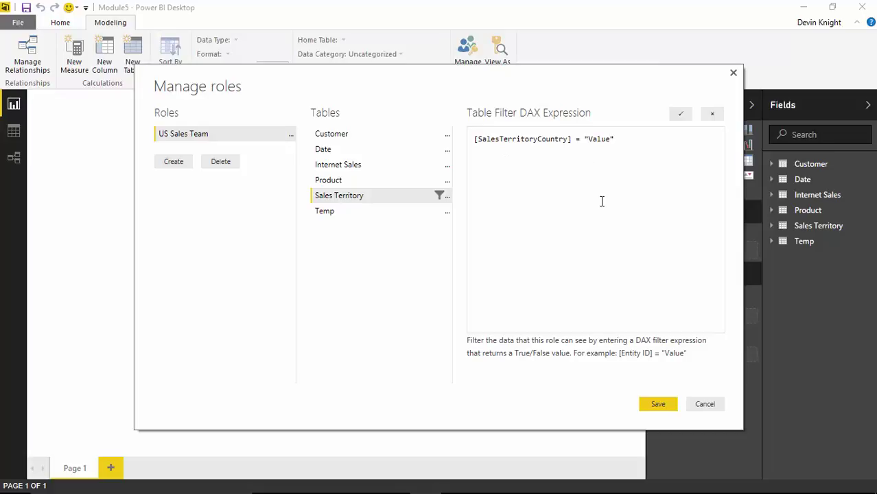
{"action": "double_click", "coordinate": [596, 139]}
{"action": "type", "text": "United States"}
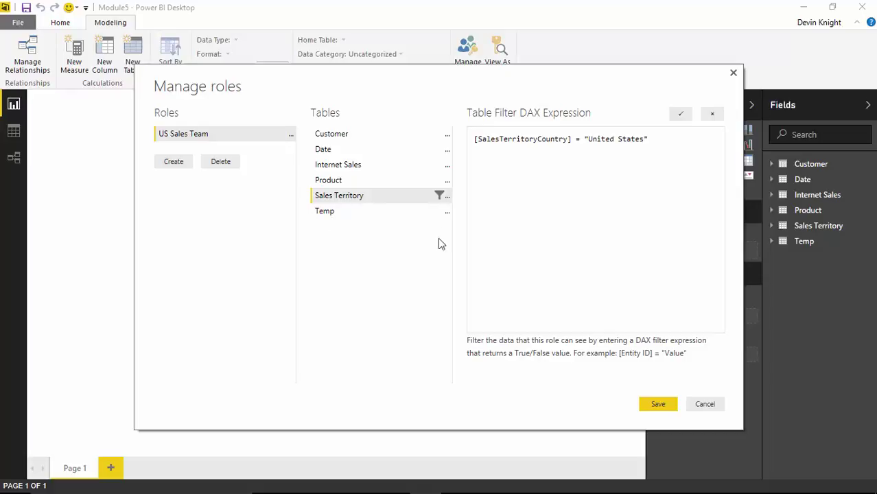
- Add a filter that hides all Temp table rows from the role
{"action": "left_click", "coordinate": [447, 215]}
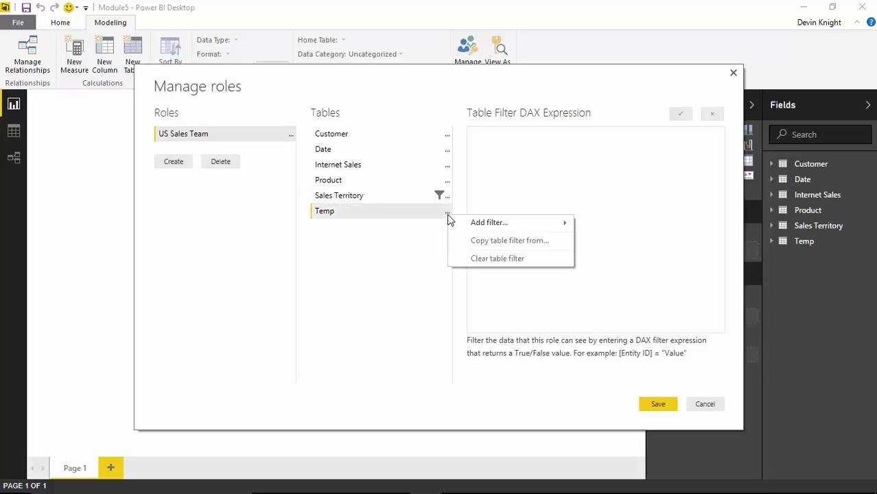
{"action": "mouse_move", "coordinate": [474, 230]}
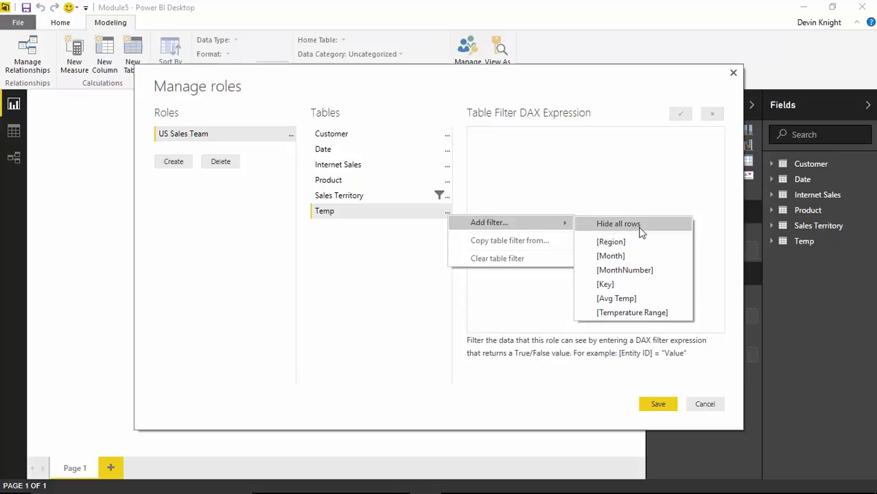
{"action": "left_click", "coordinate": [617, 224]}
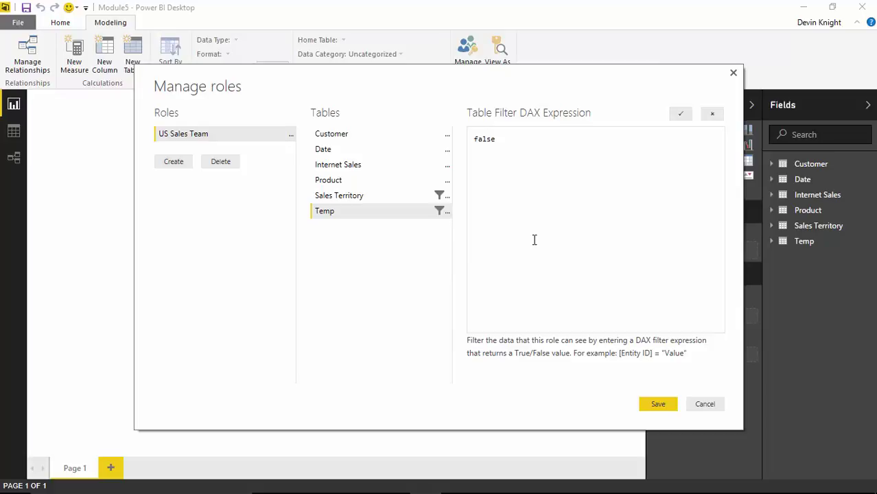
- Recheck the Sales Territory United States filter and save the role
{"action": "left_click", "coordinate": [447, 212]}
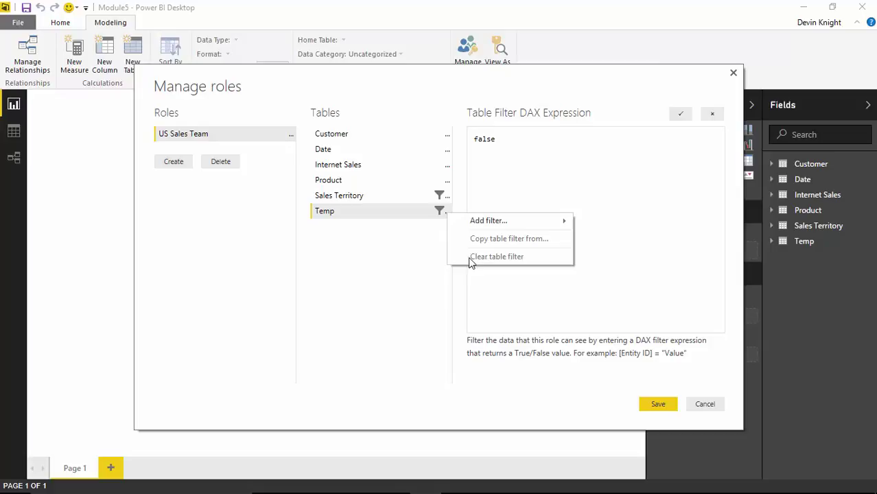
{"action": "left_click", "coordinate": [447, 198]}
{"action": "left_click", "coordinate": [448, 198]}
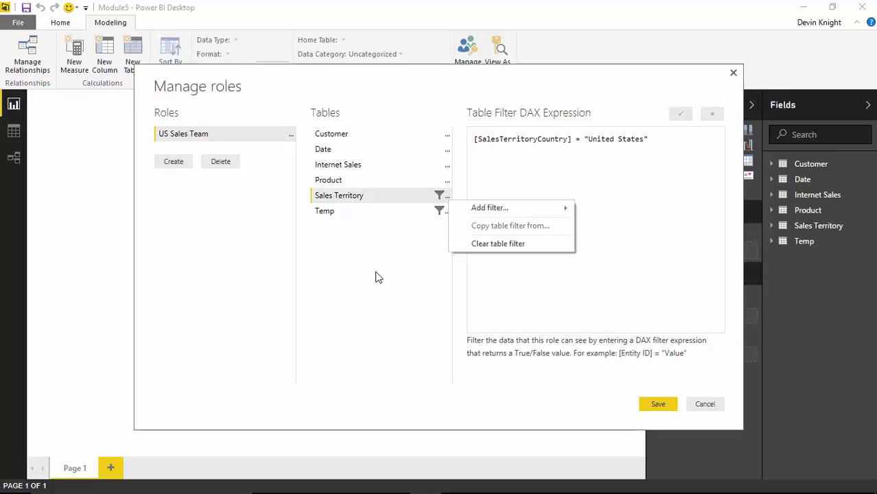
{"action": "left_click", "coordinate": [434, 286]}
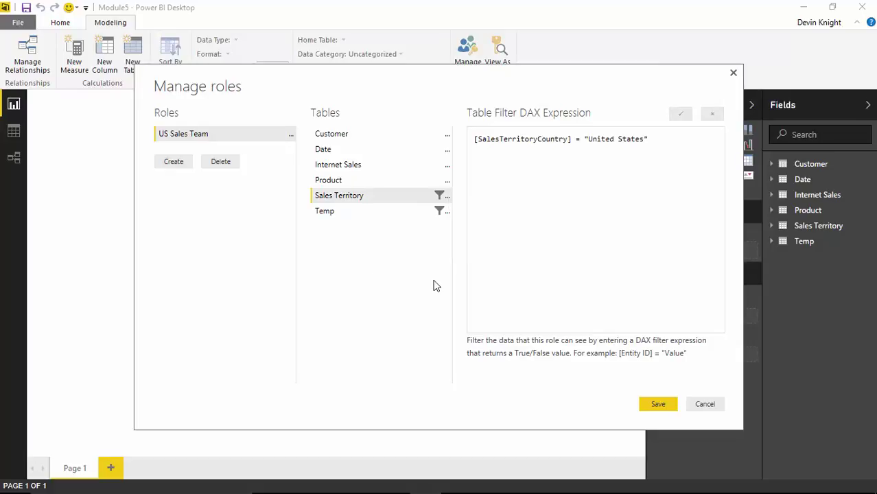
{"action": "left_click", "coordinate": [660, 407]}
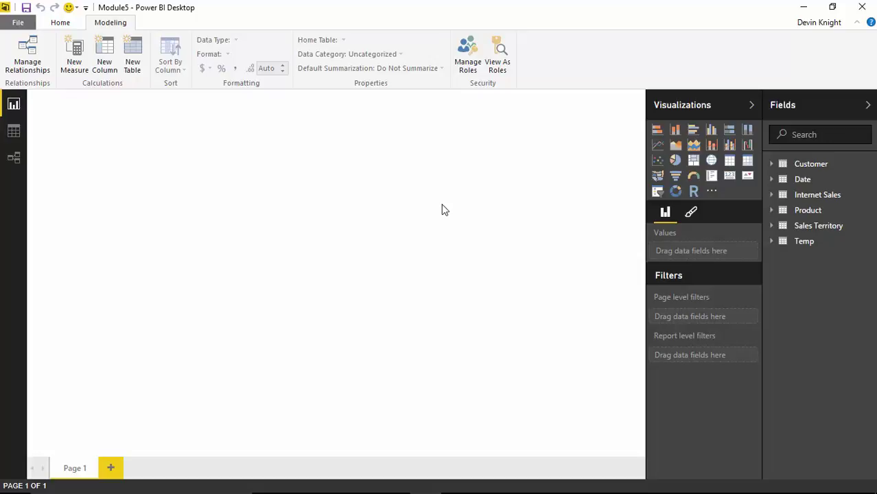
- Build an enlarged table of SalesTerritoryCountry, SalesTerritoryRegion and Internet Sales SalesAmount
{"action": "left_click", "coordinate": [771, 226]}
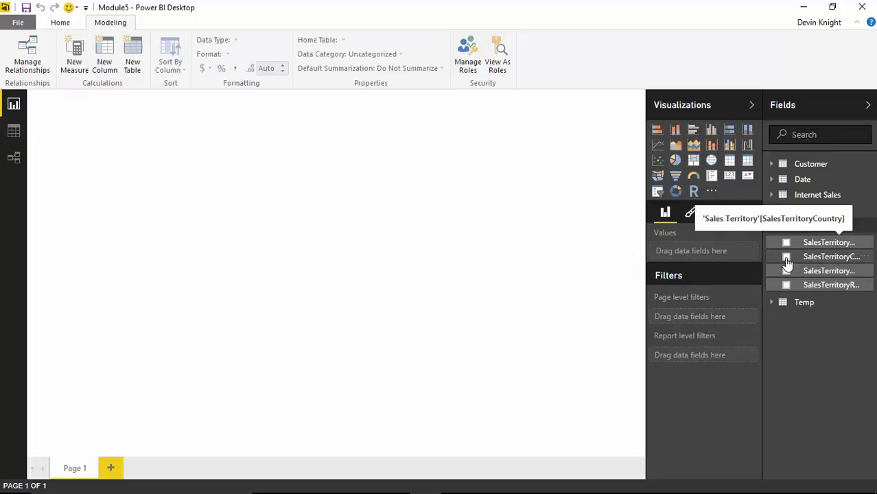
{"action": "left_click", "coordinate": [786, 256]}
{"action": "left_click", "coordinate": [787, 285]}
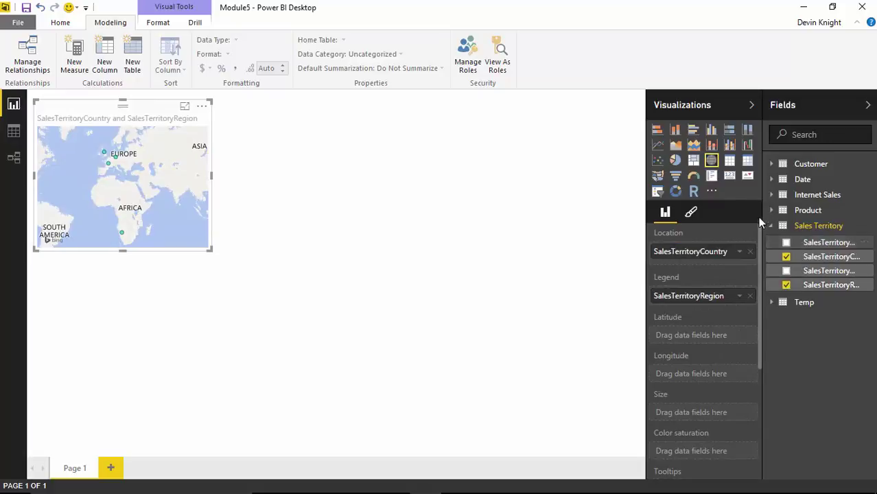
{"action": "left_click", "coordinate": [729, 160]}
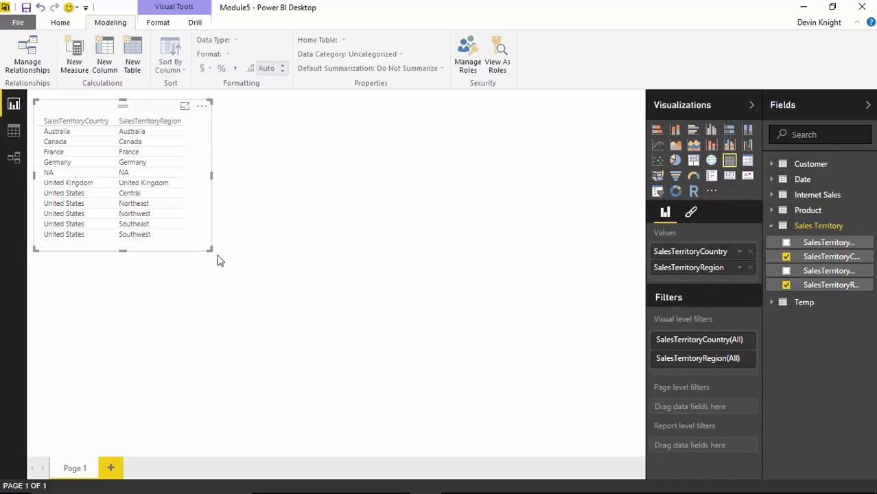
{"action": "left_click_drag", "start_coordinate": [210, 250], "coordinate": [481, 385]}
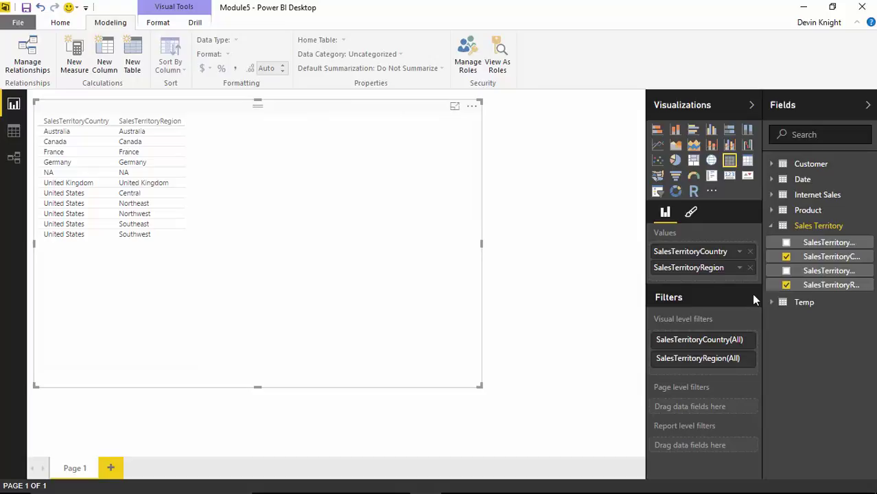
{"action": "left_click", "coordinate": [774, 225]}
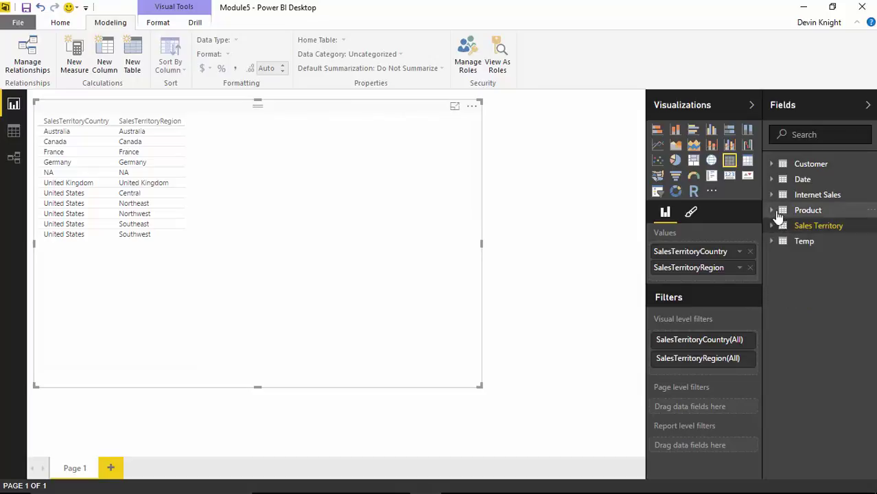
{"action": "left_click", "coordinate": [774, 195]}
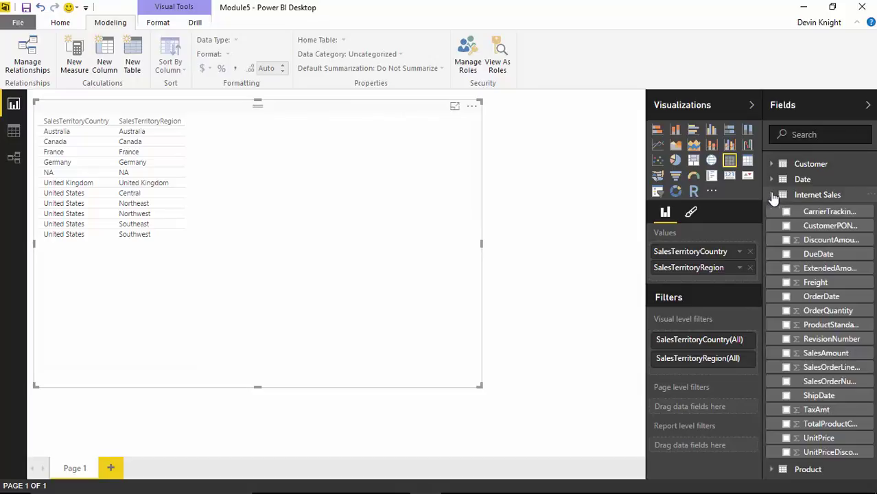
{"action": "left_click", "coordinate": [826, 354]}
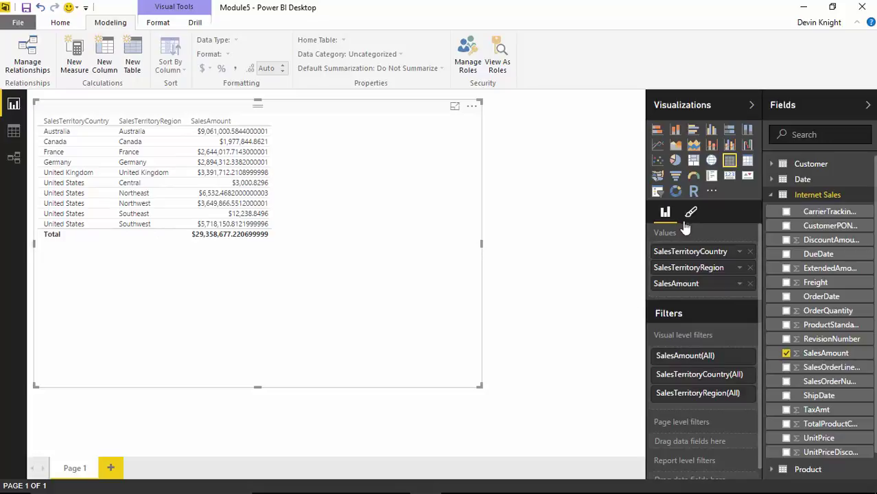
- Format SalesAmount as currency, $ English (United States)
{"action": "left_click", "coordinate": [799, 353]}
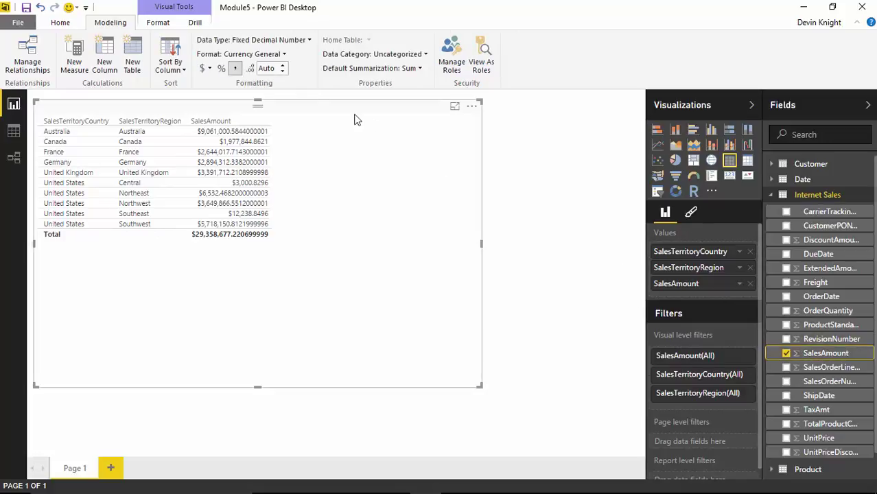
{"action": "left_click", "coordinate": [284, 54]}
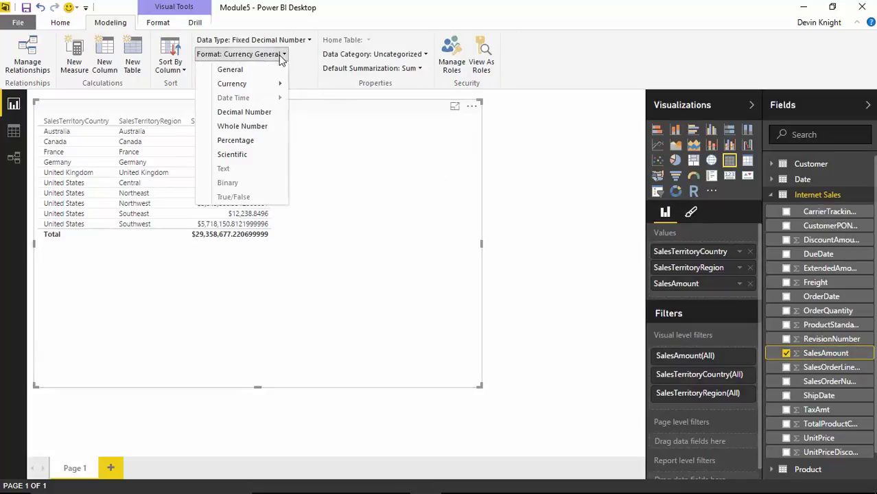
{"action": "mouse_move", "coordinate": [261, 84]}
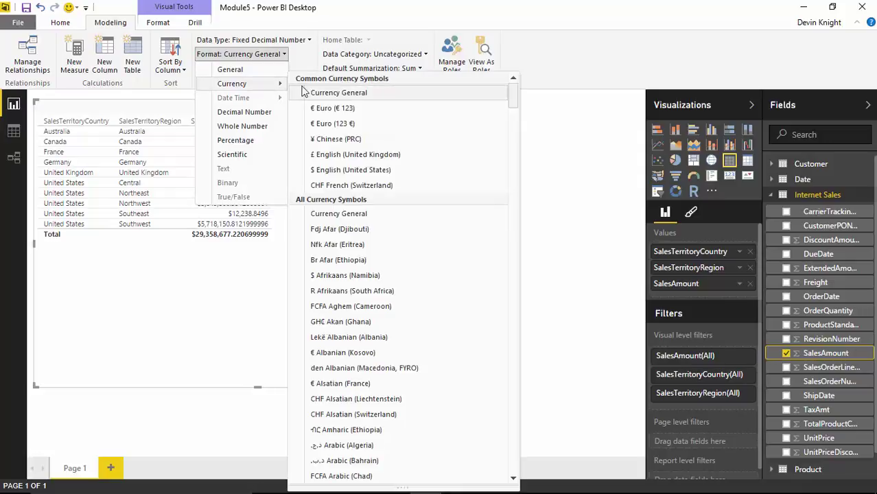
{"action": "left_click", "coordinate": [378, 172]}
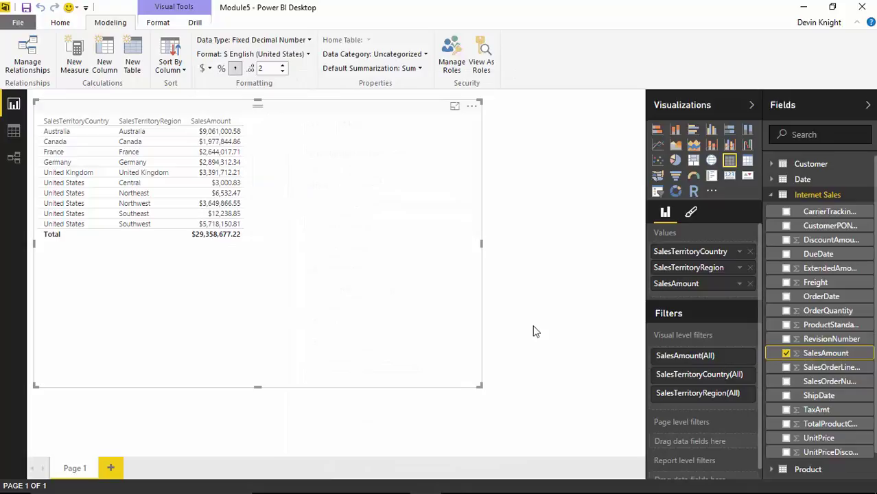
- Increase the table visual's text size under General formatting
{"action": "left_click", "coordinate": [692, 213]}
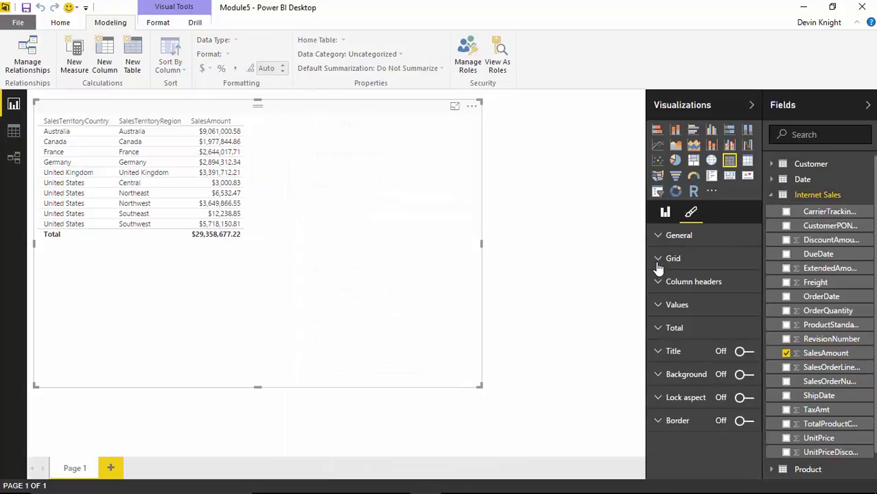
{"action": "left_click", "coordinate": [658, 234]}
{"action": "left_click_drag", "start_coordinate": [717, 284], "coordinate": [735, 283]}
{"action": "left_click", "coordinate": [665, 212]}
{"action": "left_click", "coordinate": [561, 287]}
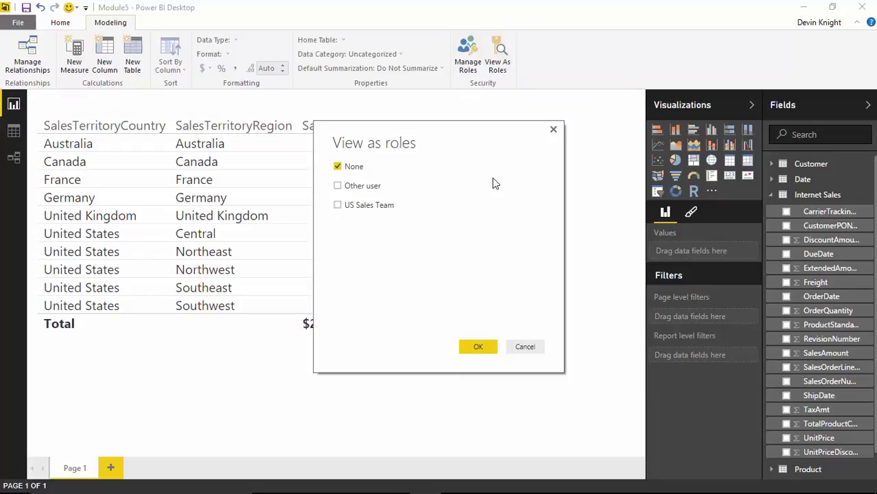
- Check US Sales Team in View as roles and apply it to the report
{"action": "left_click", "coordinate": [337, 205]}
{"action": "left_click", "coordinate": [475, 347]}
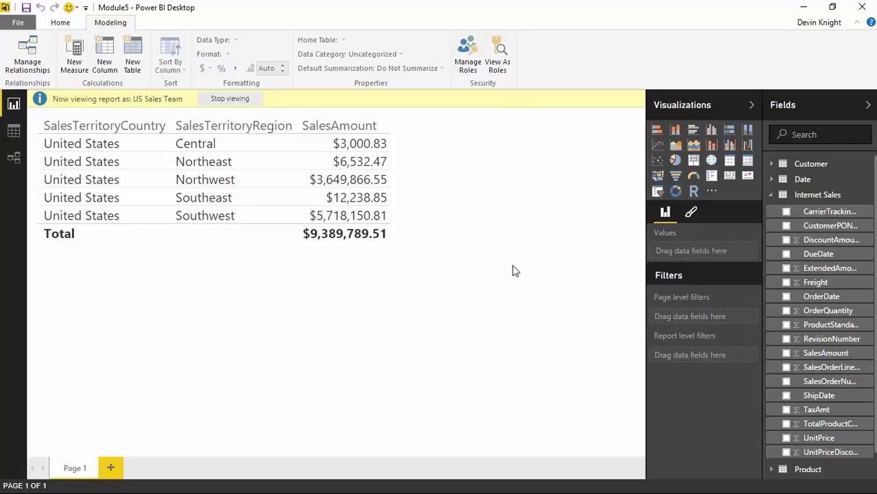
- Create a new table from Customer CommuteDistance and move it lower on the page
{"action": "left_click", "coordinate": [776, 199]}
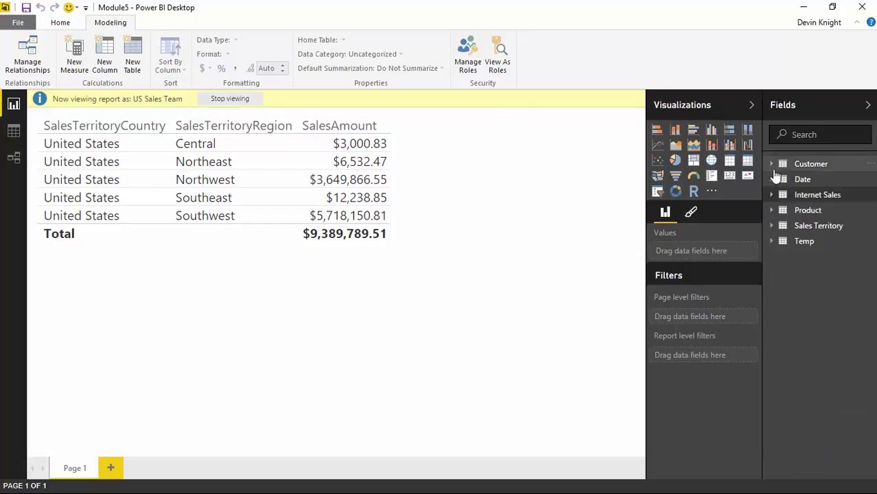
{"action": "left_click", "coordinate": [772, 164]}
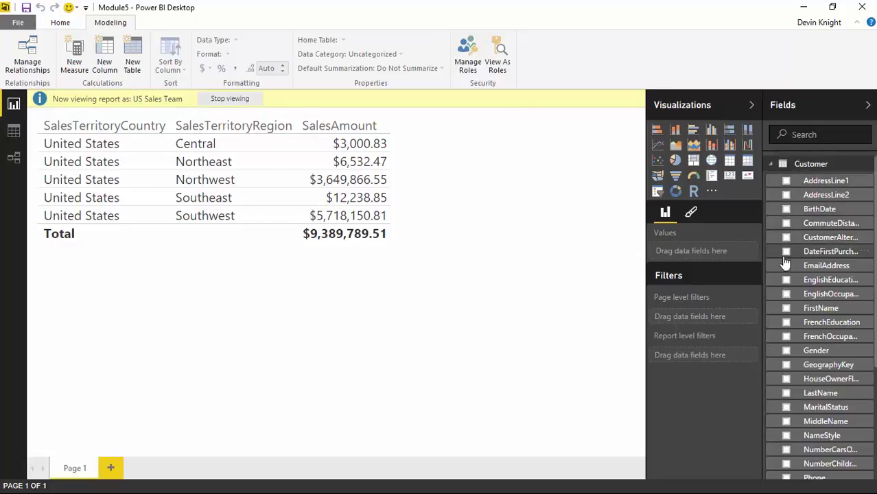
{"action": "left_click", "coordinate": [787, 223]}
{"action": "left_click", "coordinate": [772, 165]}
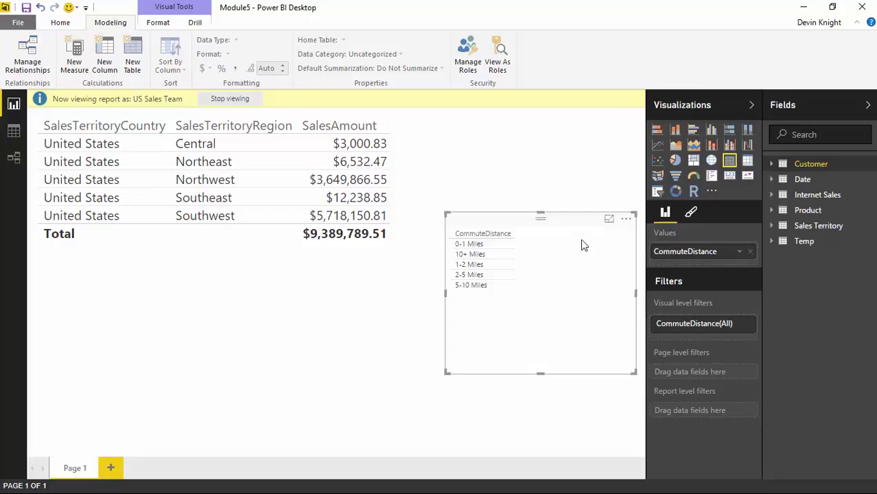
{"action": "left_click_drag", "start_coordinate": [582, 245], "coordinate": [591, 290]}
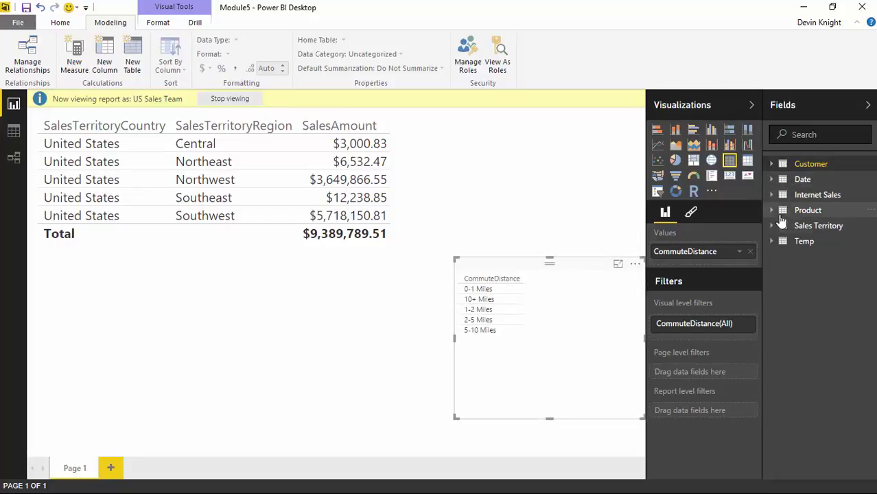
- Add Internet Sales SalesAmount to the CommuteDistance table and set its text to 12 pt
{"action": "left_click", "coordinate": [778, 197]}
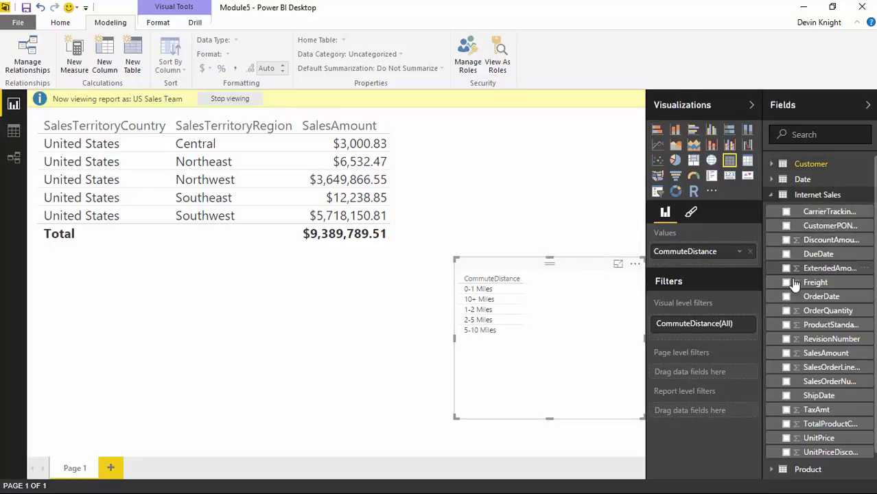
{"action": "left_click", "coordinate": [786, 354]}
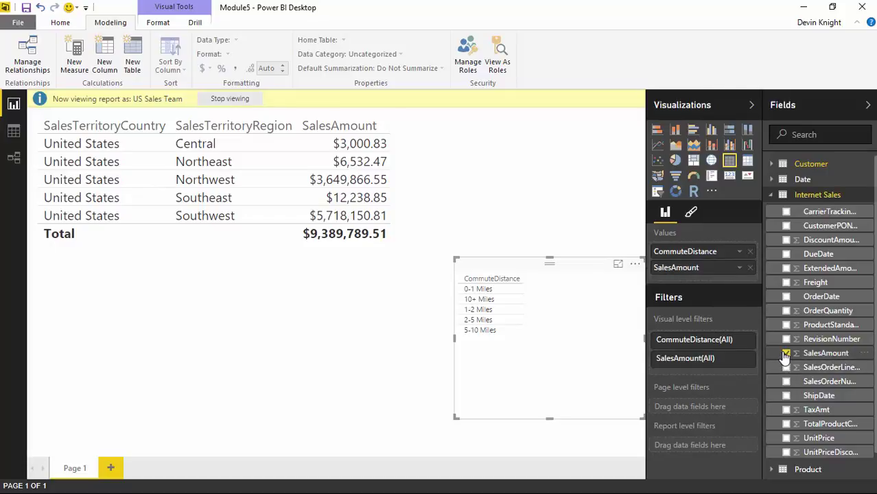
{"action": "left_click", "coordinate": [691, 215]}
{"action": "left_click", "coordinate": [660, 236]}
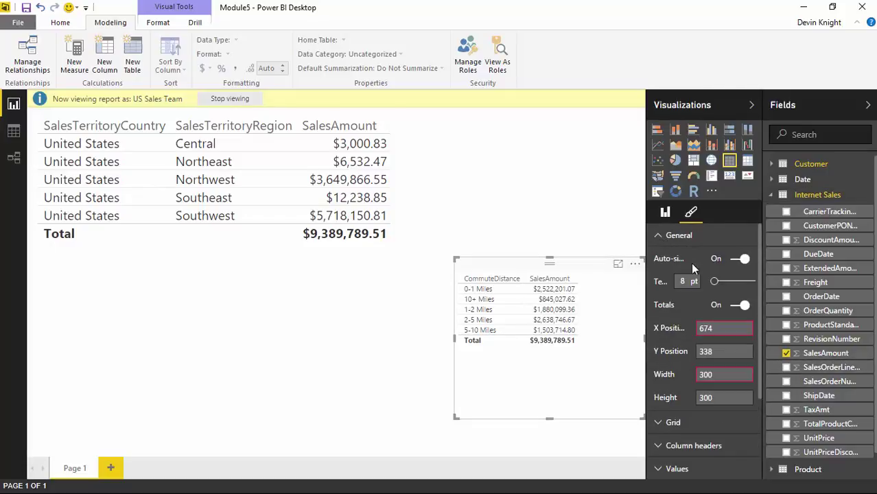
{"action": "left_click_drag", "start_coordinate": [712, 284], "coordinate": [721, 284]}
{"action": "left_click", "coordinate": [409, 405]}
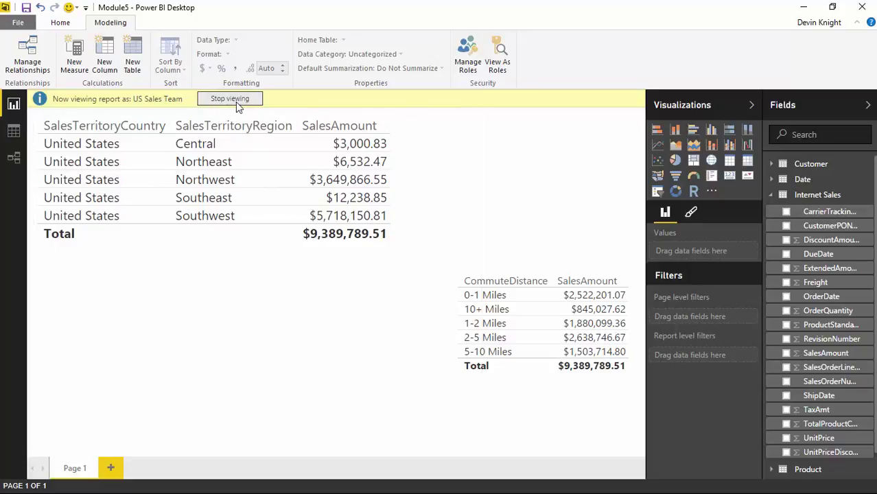
- Stop viewing as US Sales Team and delete the CommuteDistance table
{"action": "left_click", "coordinate": [211, 99]}
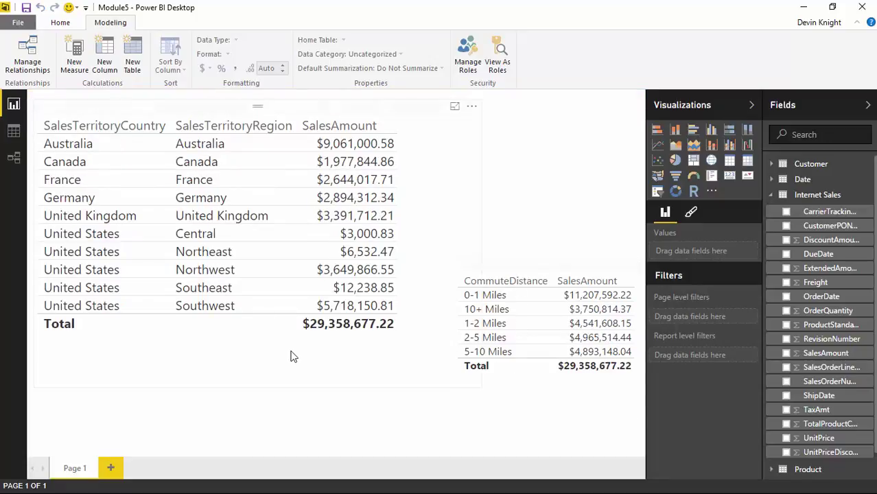
{"action": "left_click", "coordinate": [519, 268]}
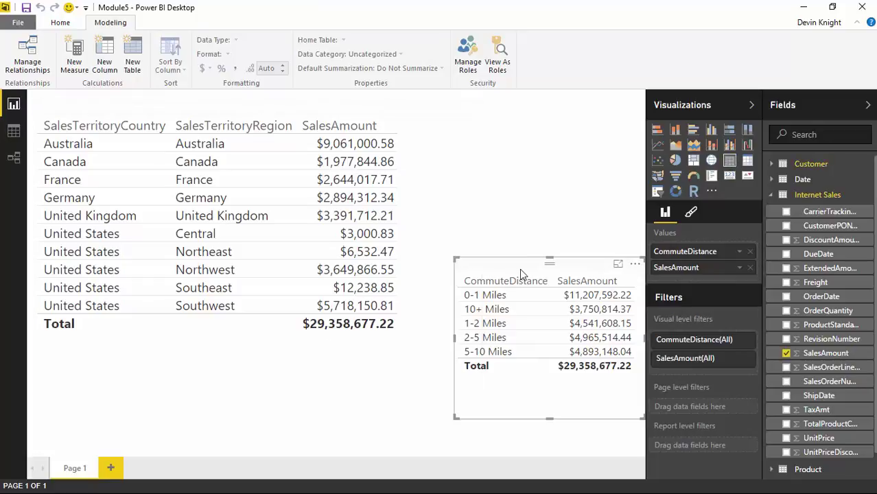
{"action": "key", "text": "Delete"}
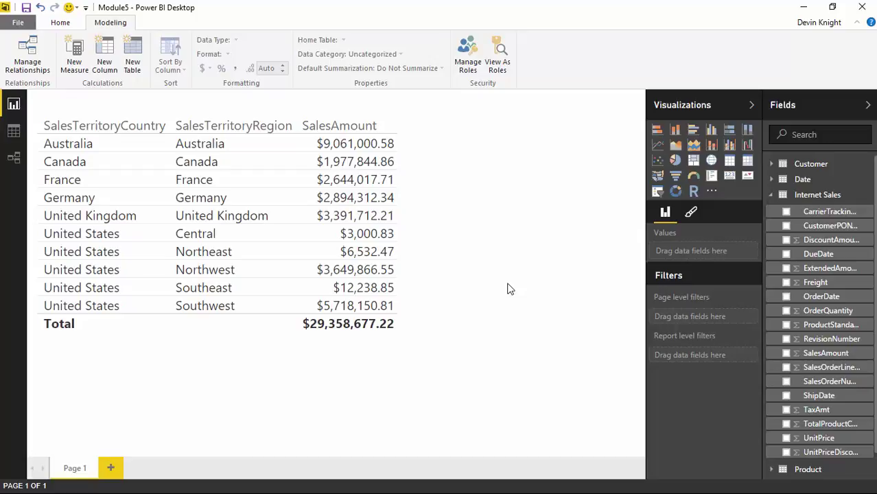
- Save the Module5 report and publish it to the Blog Example workspace
{"action": "left_click", "coordinate": [71, 26]}
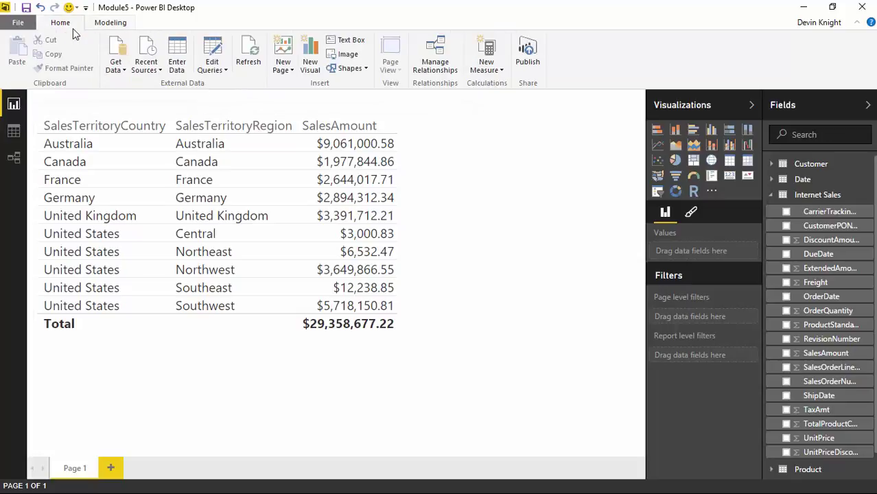
{"action": "left_click", "coordinate": [527, 51]}
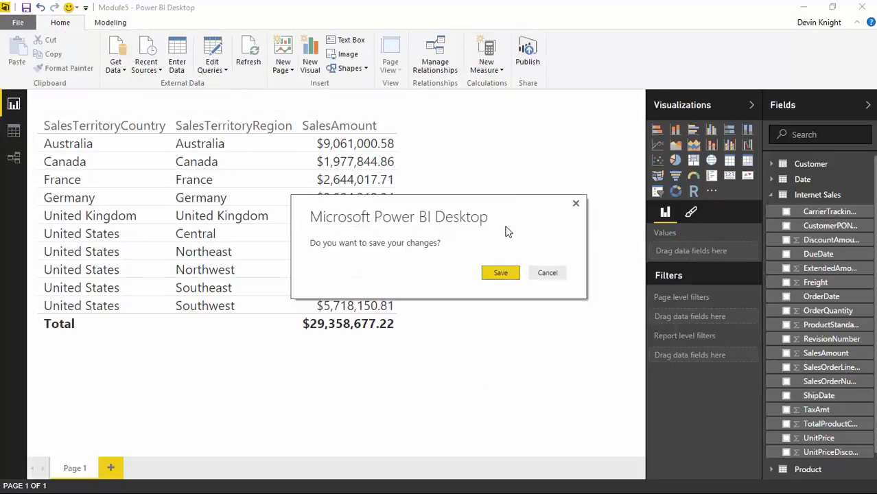
{"action": "left_click", "coordinate": [508, 274]}
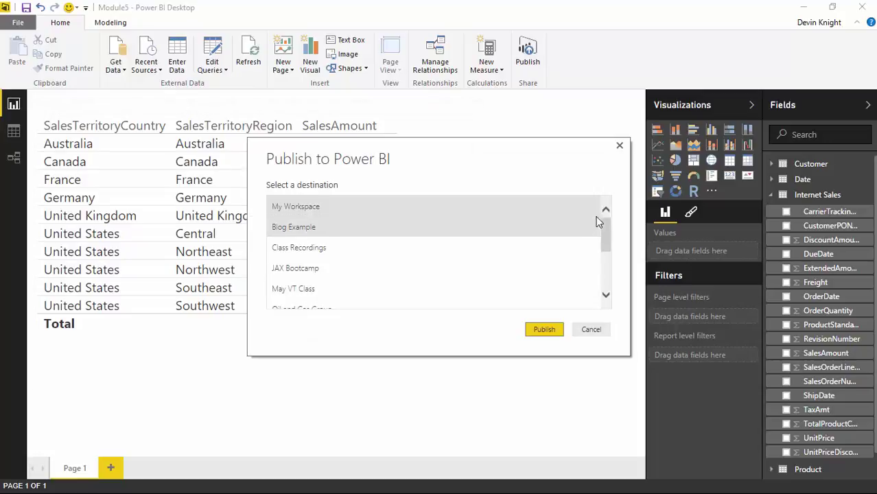
{"action": "left_click", "coordinate": [340, 221]}
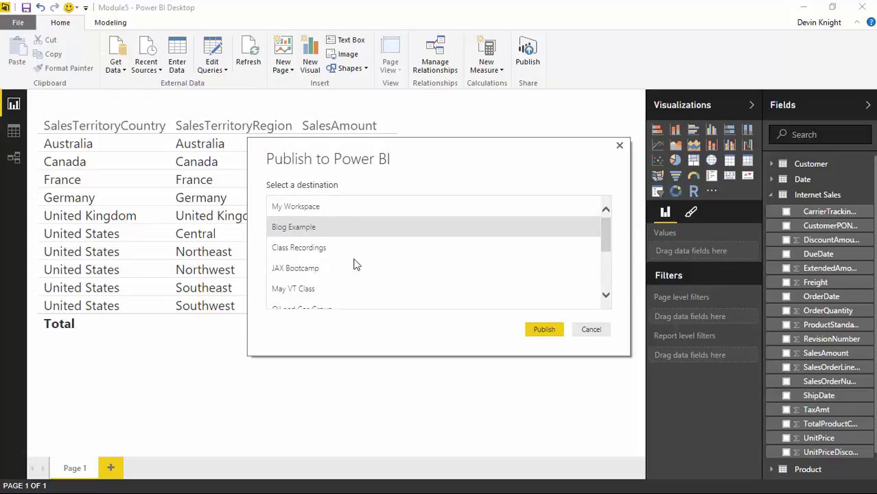
{"action": "left_click", "coordinate": [555, 330]}
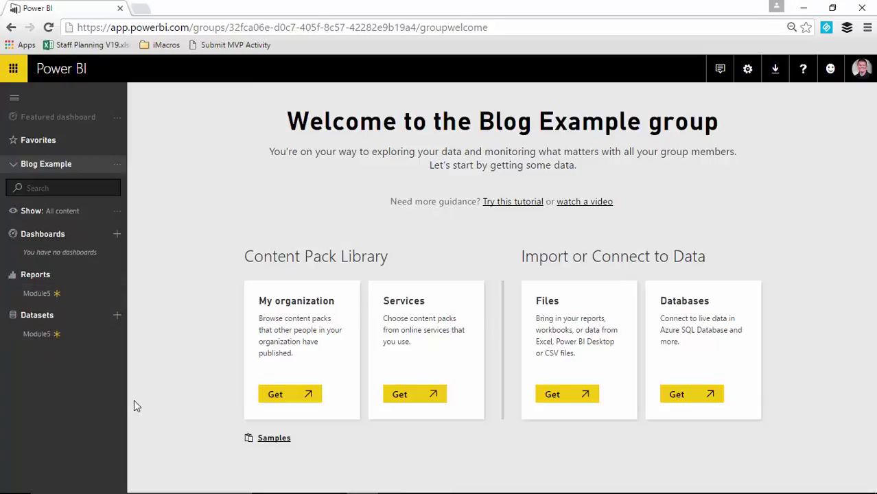
- Open the Module5 dataset's SECURITY page from its options menu
{"action": "left_click", "coordinate": [51, 295]}
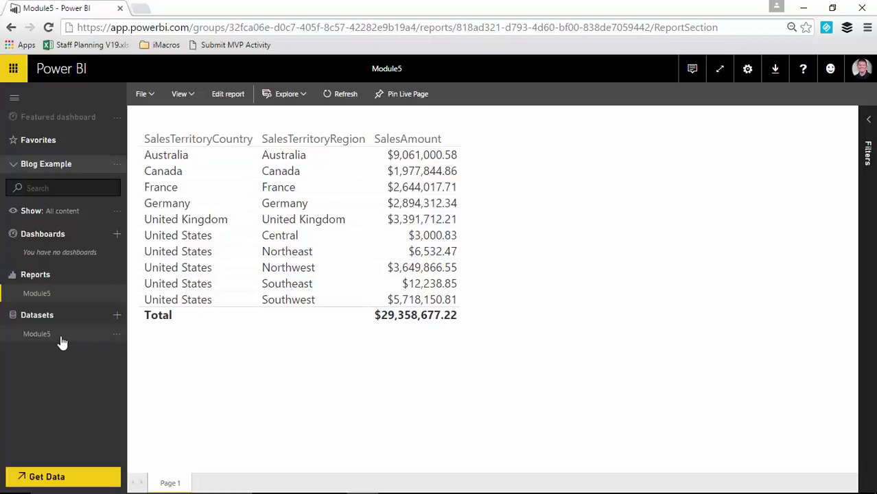
{"action": "left_click", "coordinate": [119, 336]}
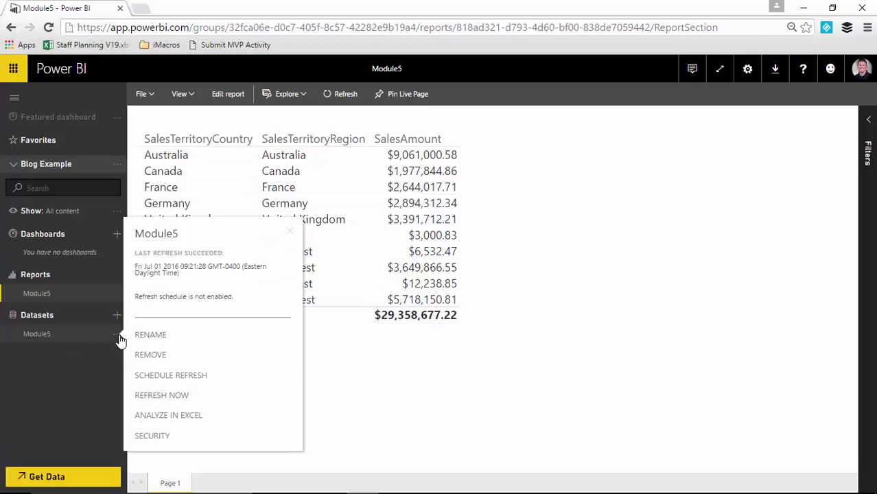
{"action": "left_click", "coordinate": [175, 438]}
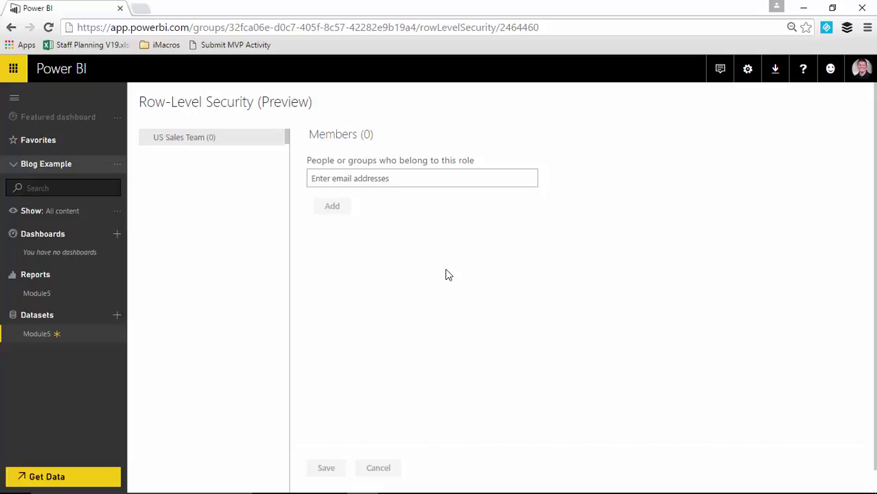
- Look up two people by name, add both to the US Sales Team role, and save
{"action": "type", "text": "mitch"}
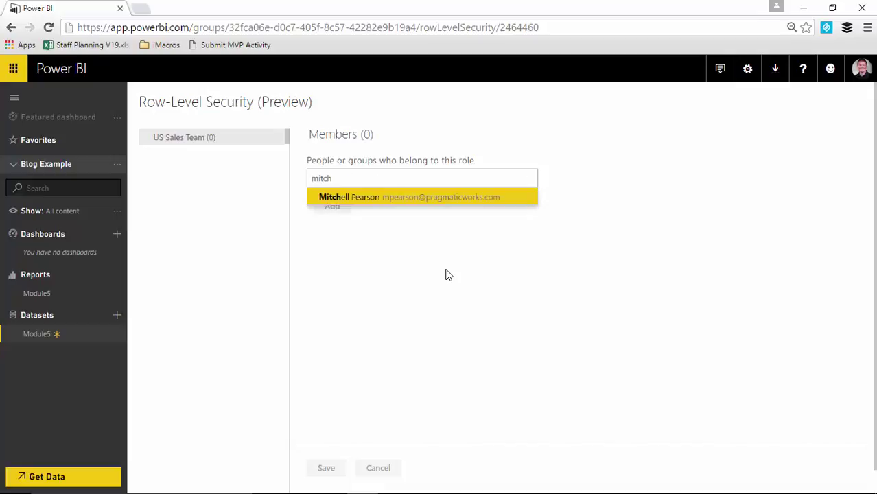
{"action": "key", "text": "Return"}
{"action": "type", "text": "ala"}
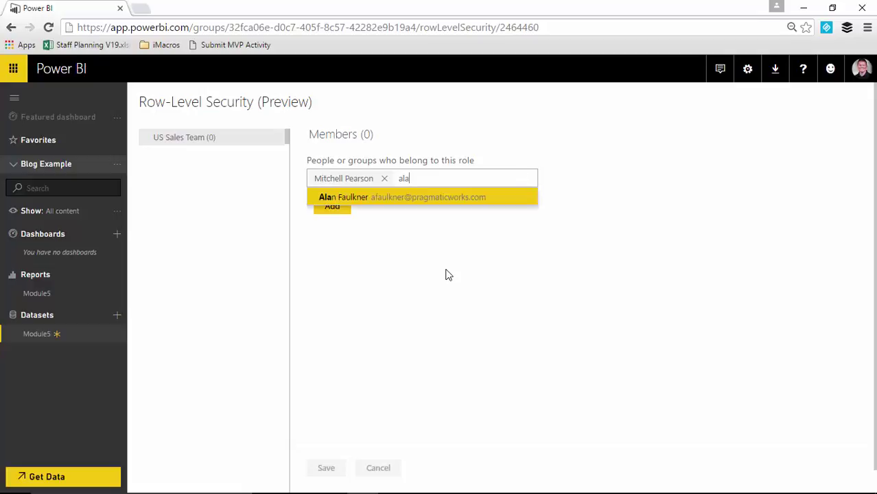
{"action": "key", "text": "Return"}
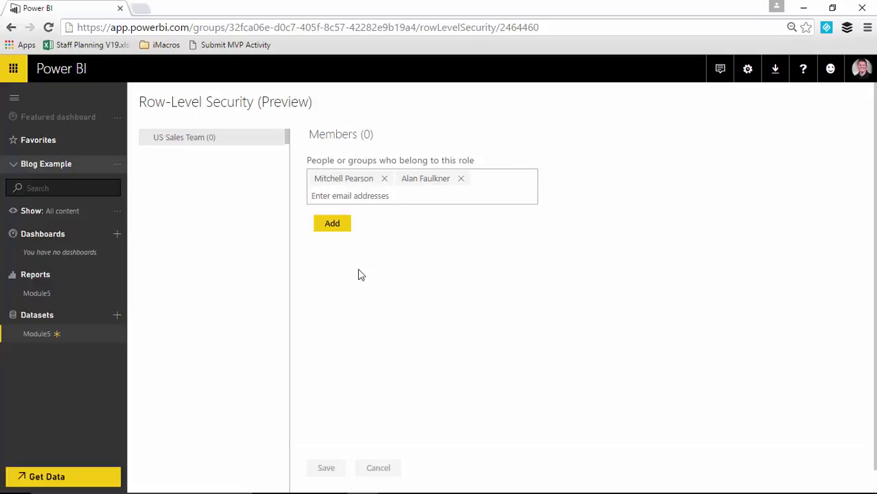
{"action": "left_click", "coordinate": [335, 224]}
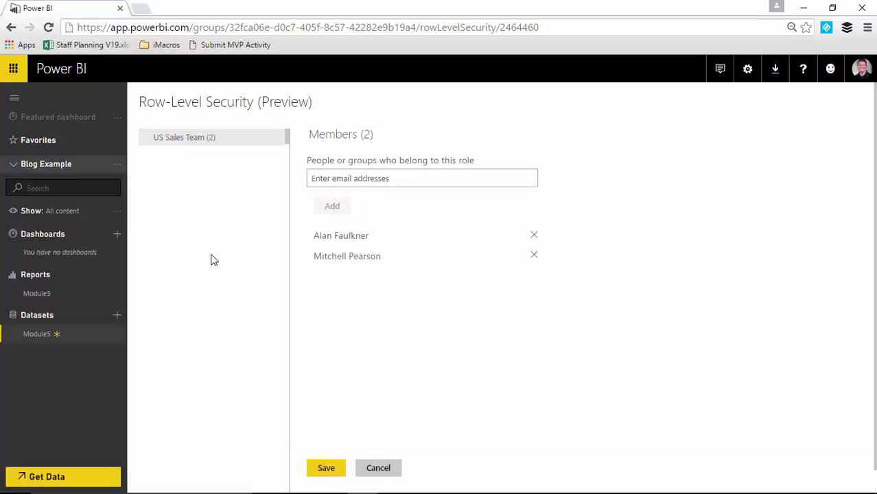
{"action": "left_click", "coordinate": [329, 463]}
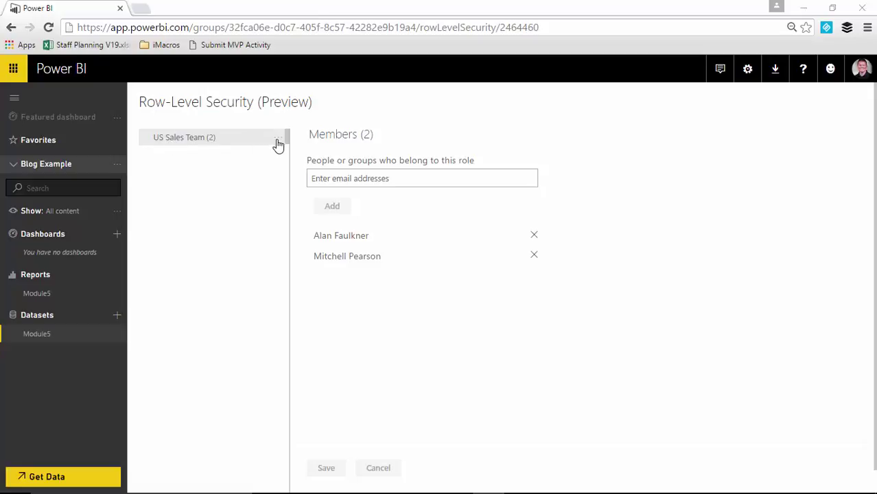
- Test the Module5 report as US Sales Team, showing only the five United States regions
{"action": "left_click", "coordinate": [279, 140]}
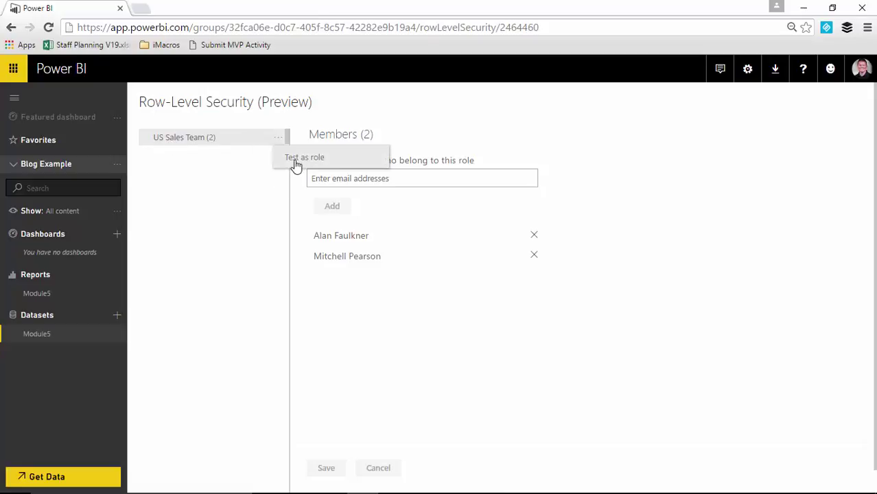
{"action": "left_click", "coordinate": [296, 163]}
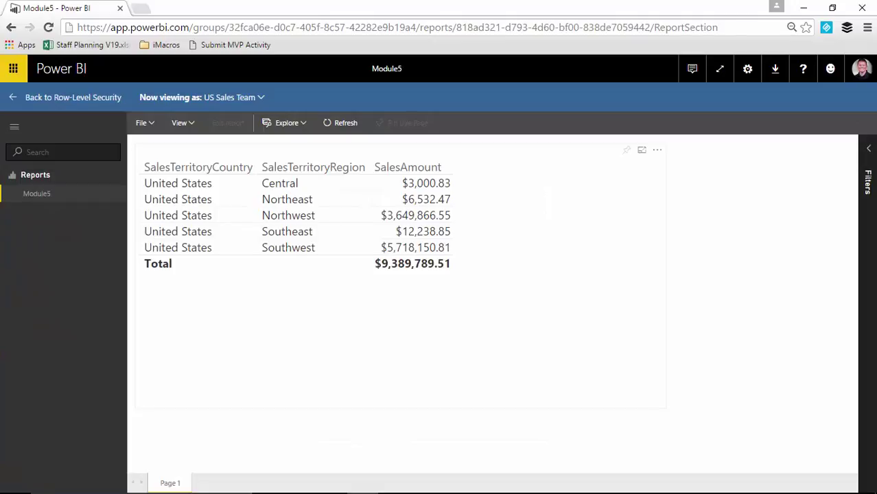